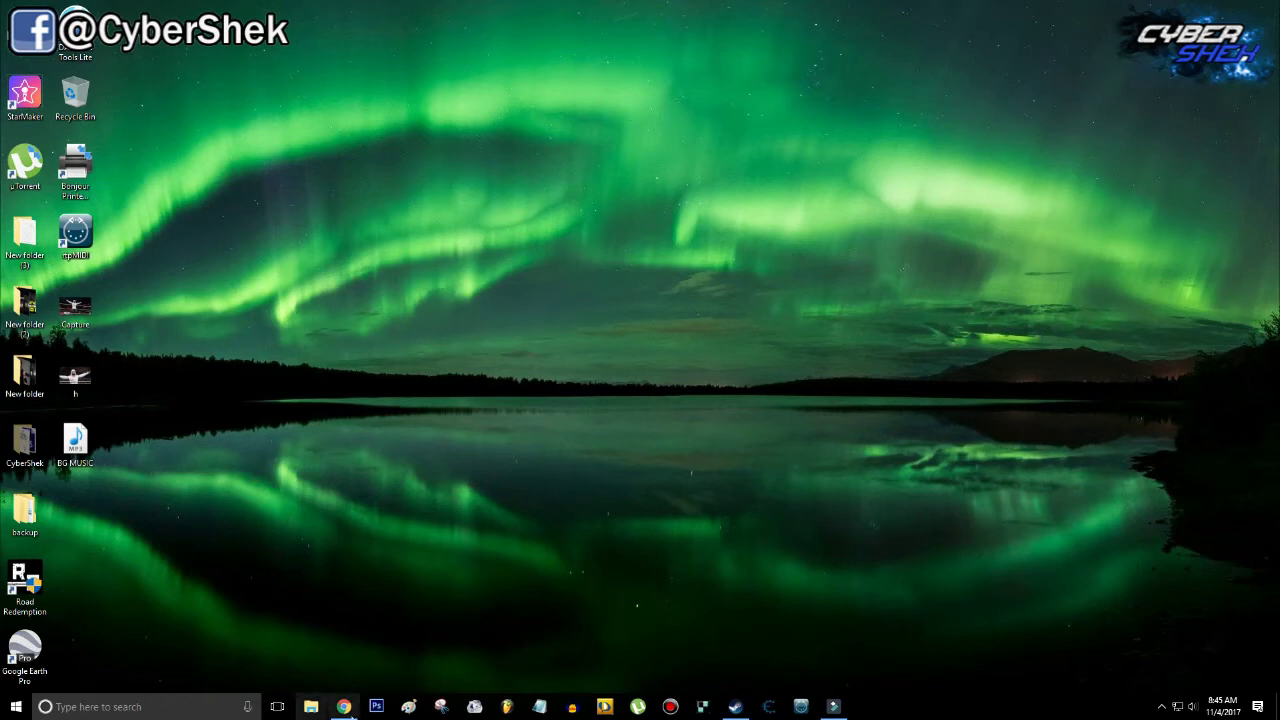
Back on Palit's ThunderMaster page, start the setup download, then cancel it in IDM's dialogs
{"action": "left_click", "coordinate": [343, 706]}
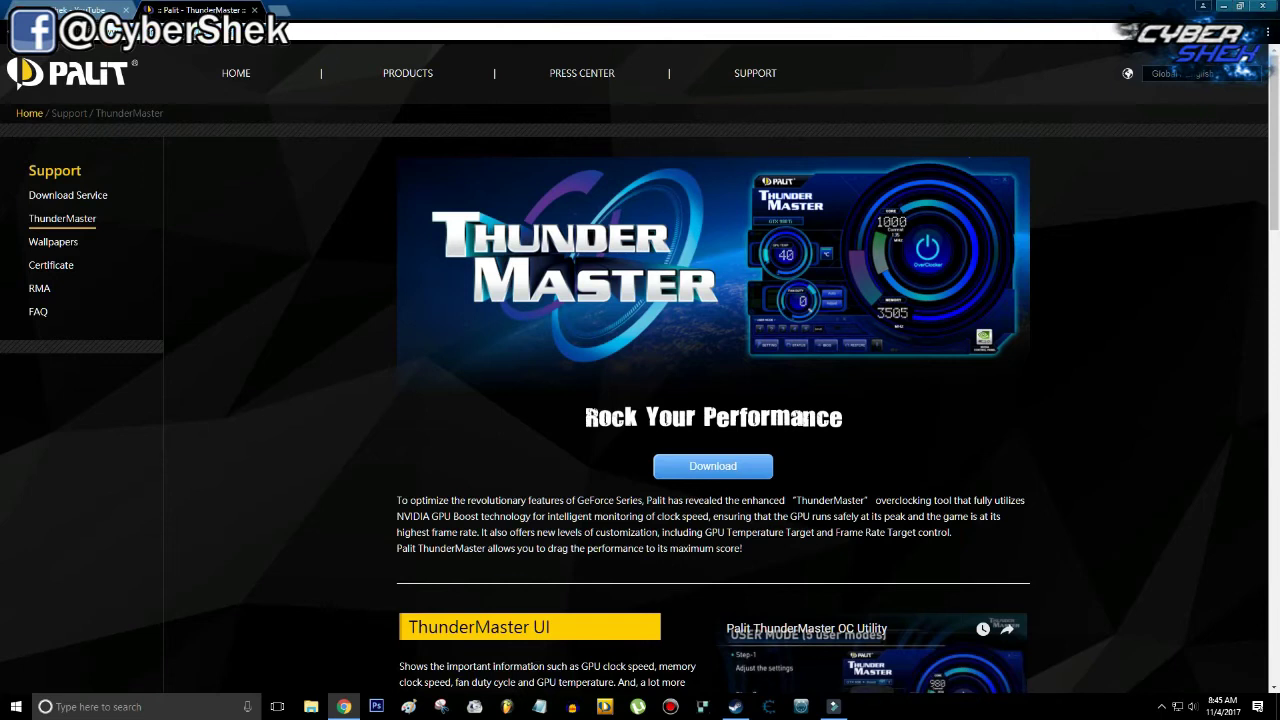
{"action": "scroll", "coordinate": [766, 423], "scroll_direction": "down", "scroll_amount": 2}
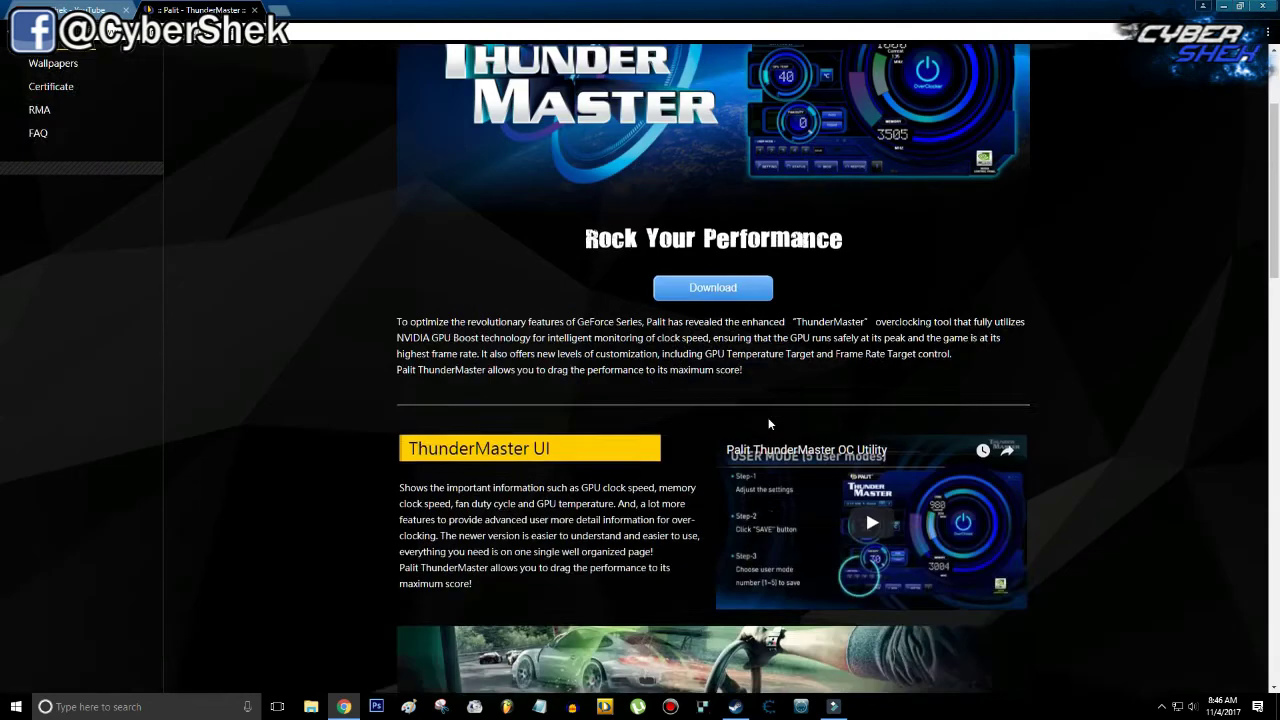
{"action": "scroll", "coordinate": [766, 423], "scroll_direction": "up", "scroll_amount": 2}
{"action": "left_click", "coordinate": [722, 468]}
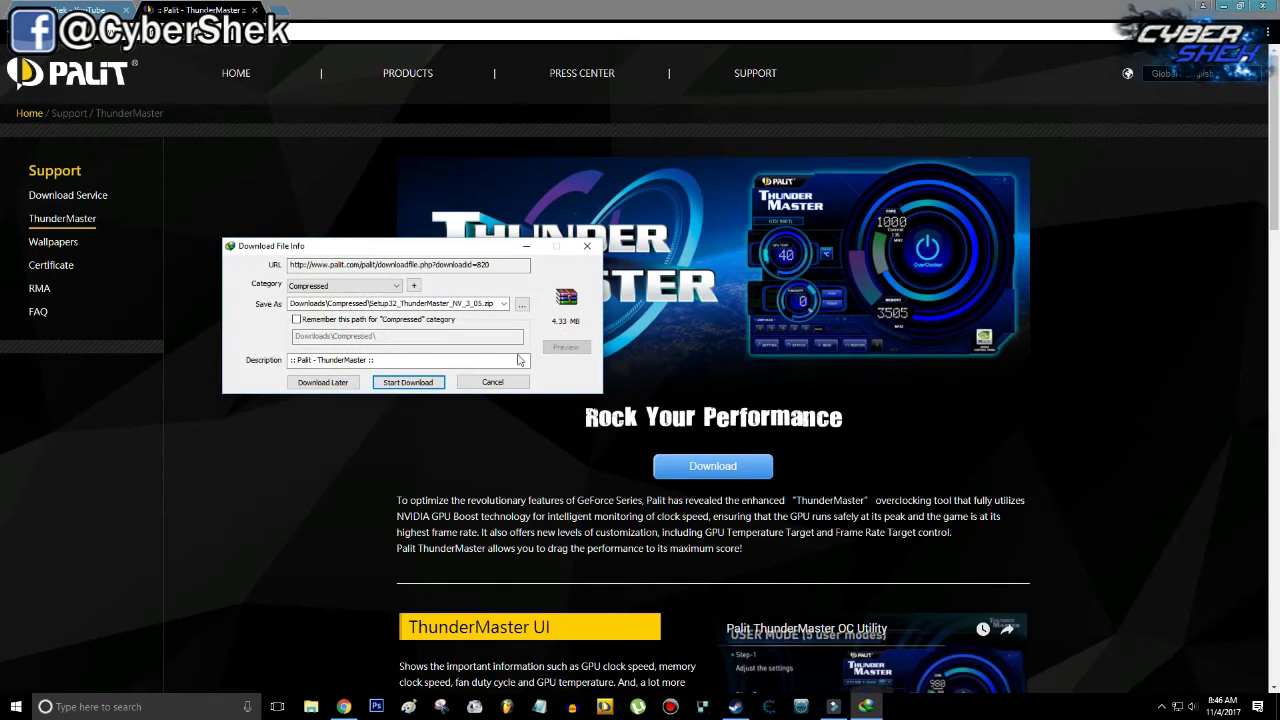
{"action": "left_click", "coordinate": [493, 382]}
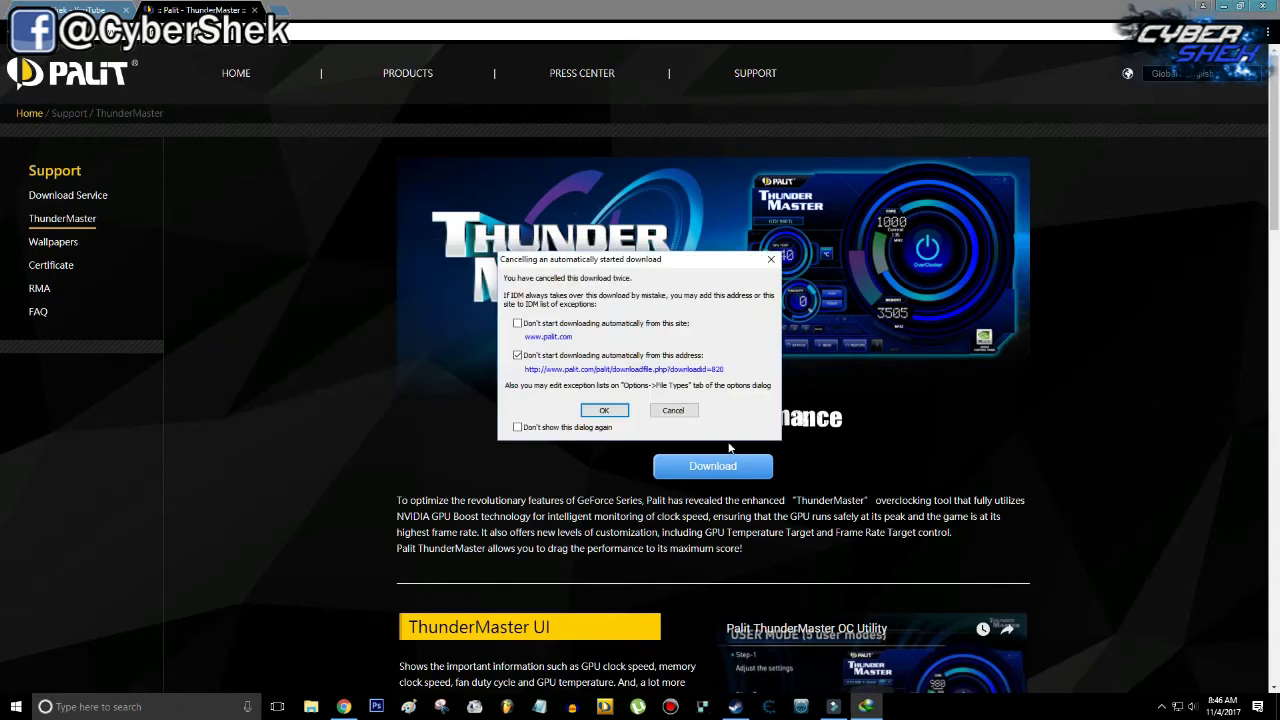
{"action": "left_click", "coordinate": [673, 410]}
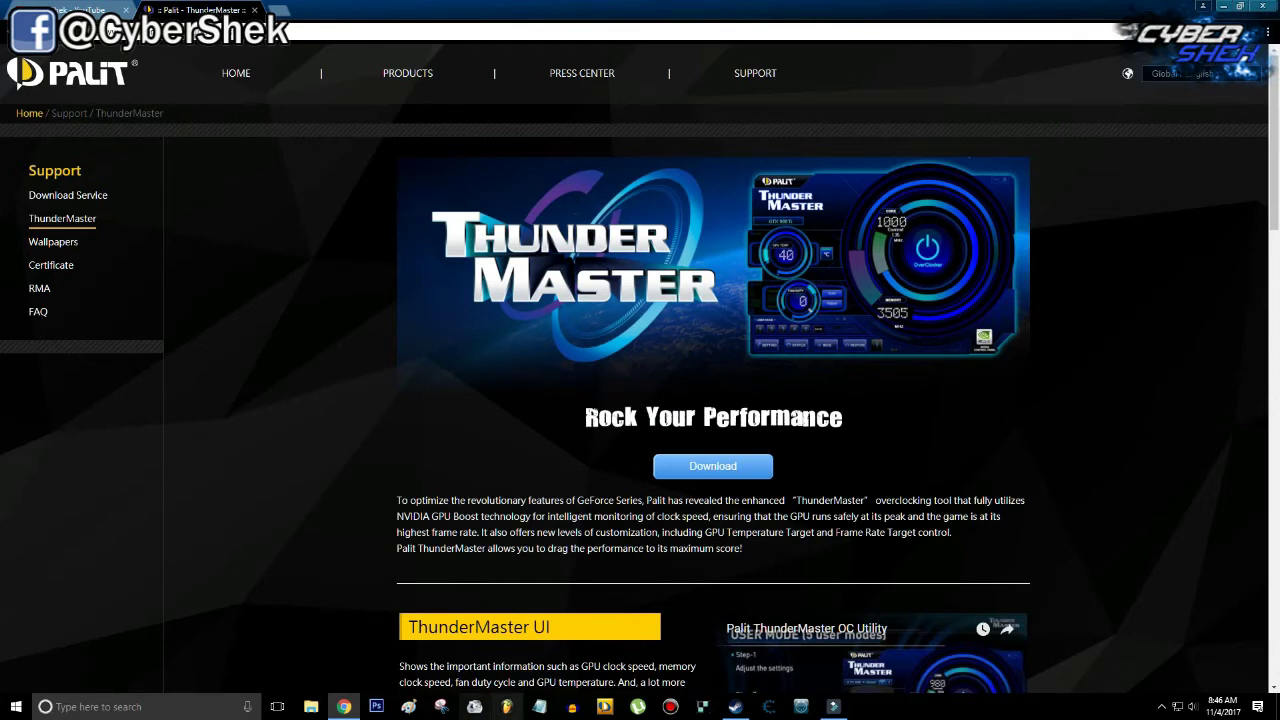
Launch Palit ThunderMaster and move its window to the left of the screen
{"action": "left_click", "coordinate": [611, 714]}
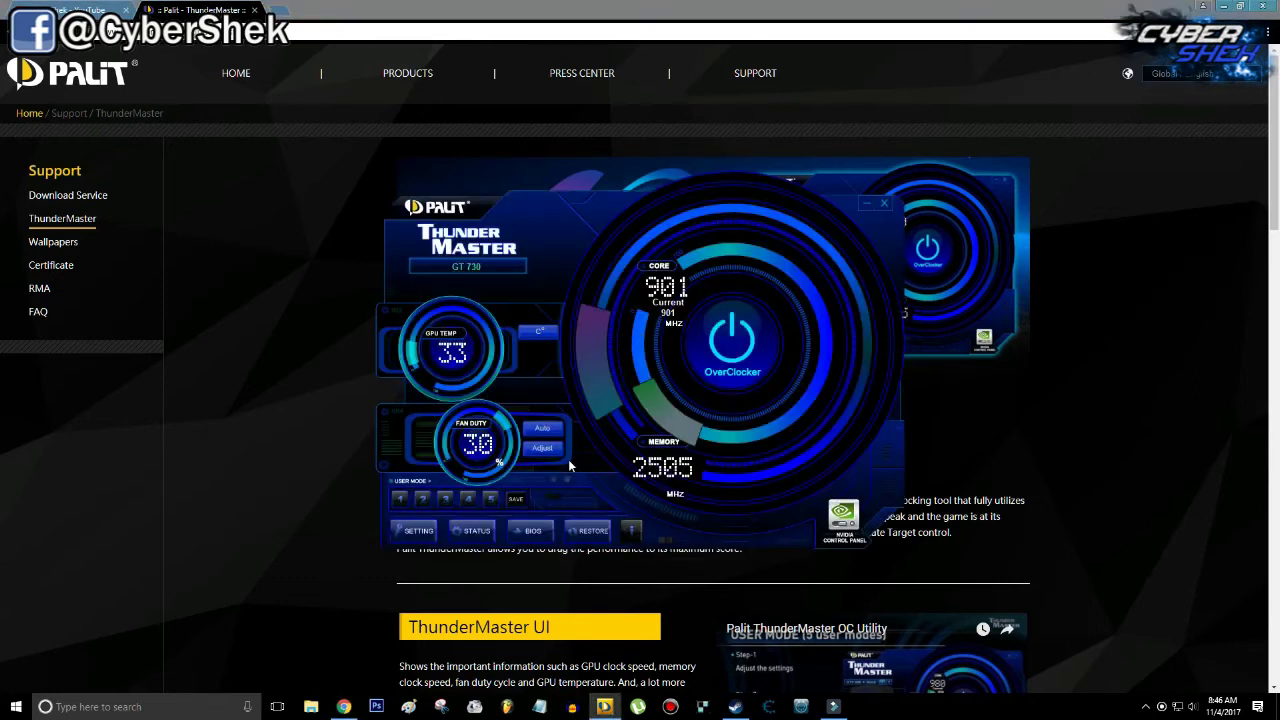
{"action": "mouse_move", "coordinate": [730, 290]}
{"action": "left_mouse_down"}
{"action": "mouse_move", "coordinate": [280, 308]}
{"action": "mouse_move", "coordinate": [578, 176]}
{"action": "left_mouse_up"}
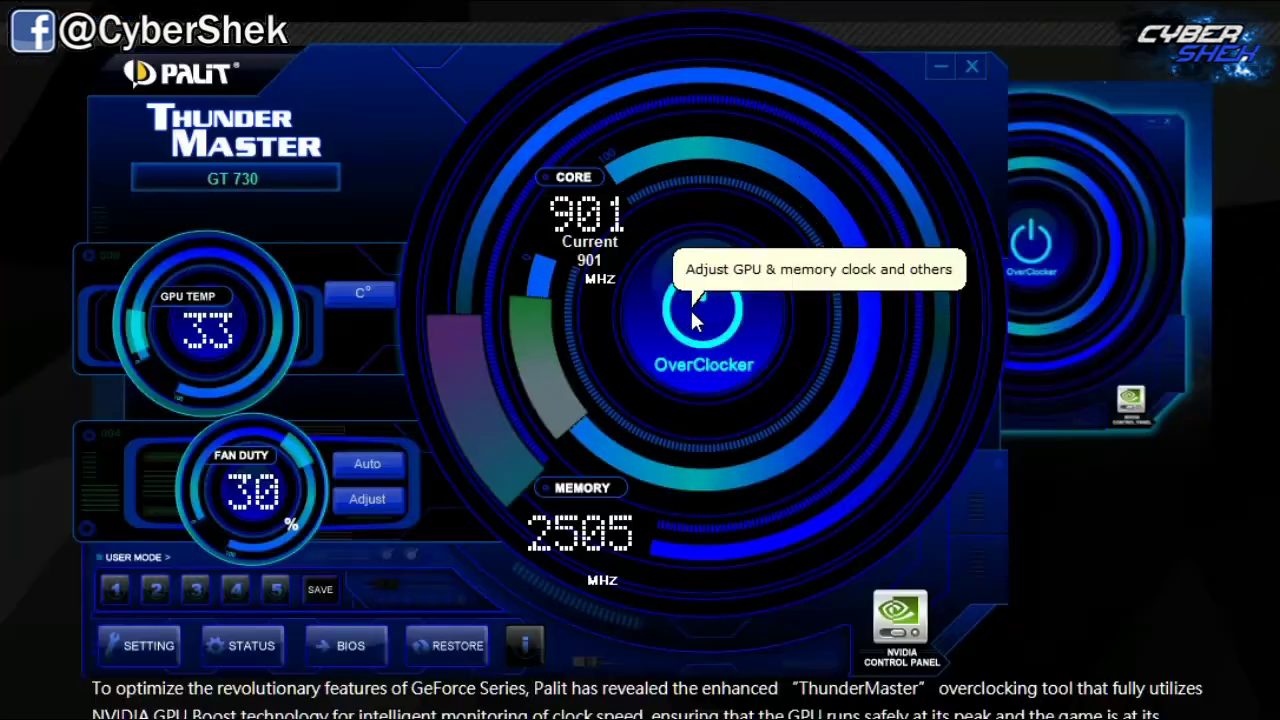
{"action": "left_click", "coordinate": [694, 320]}
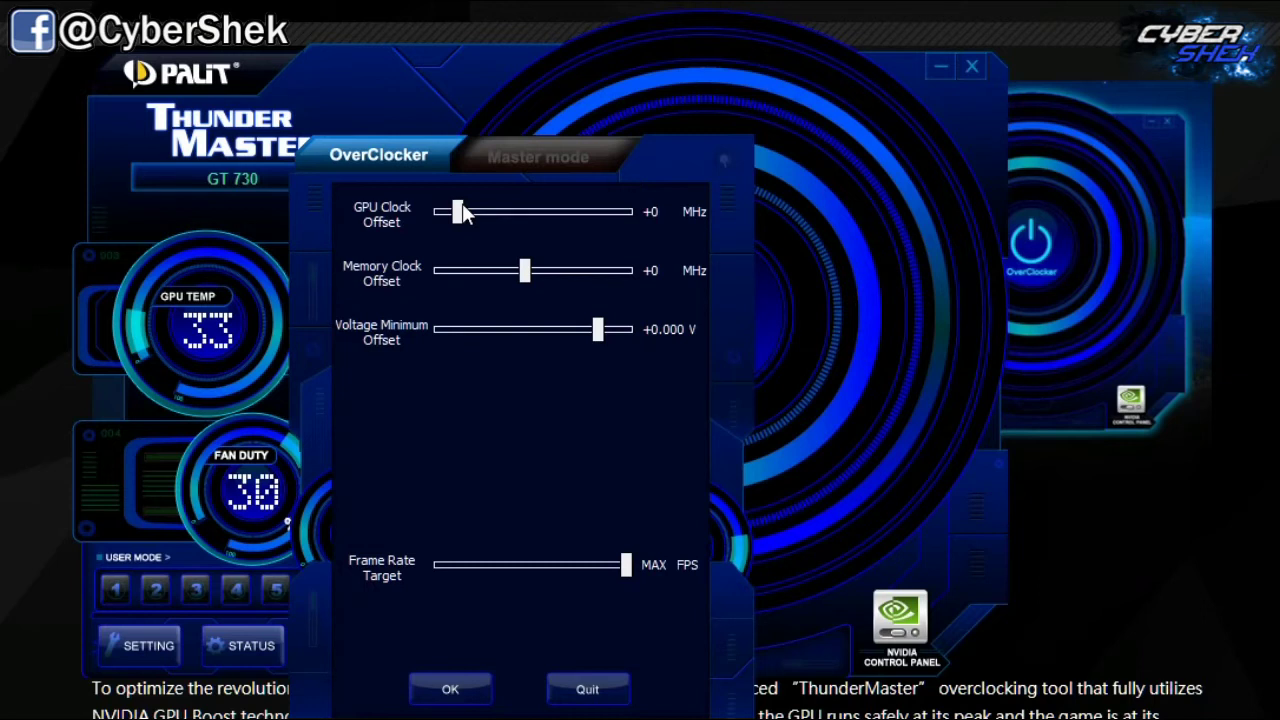
Set GPU and memory clock offsets to +230 MHz and minimum voltage to +0.037 V, then apply
{"action": "left_click_drag", "start_coordinate": [462, 207], "coordinate": [483, 222]}
{"action": "left_click_drag", "start_coordinate": [481, 214], "coordinate": [493, 214]}
{"action": "left_click_drag", "start_coordinate": [525, 270], "coordinate": [535, 272]}
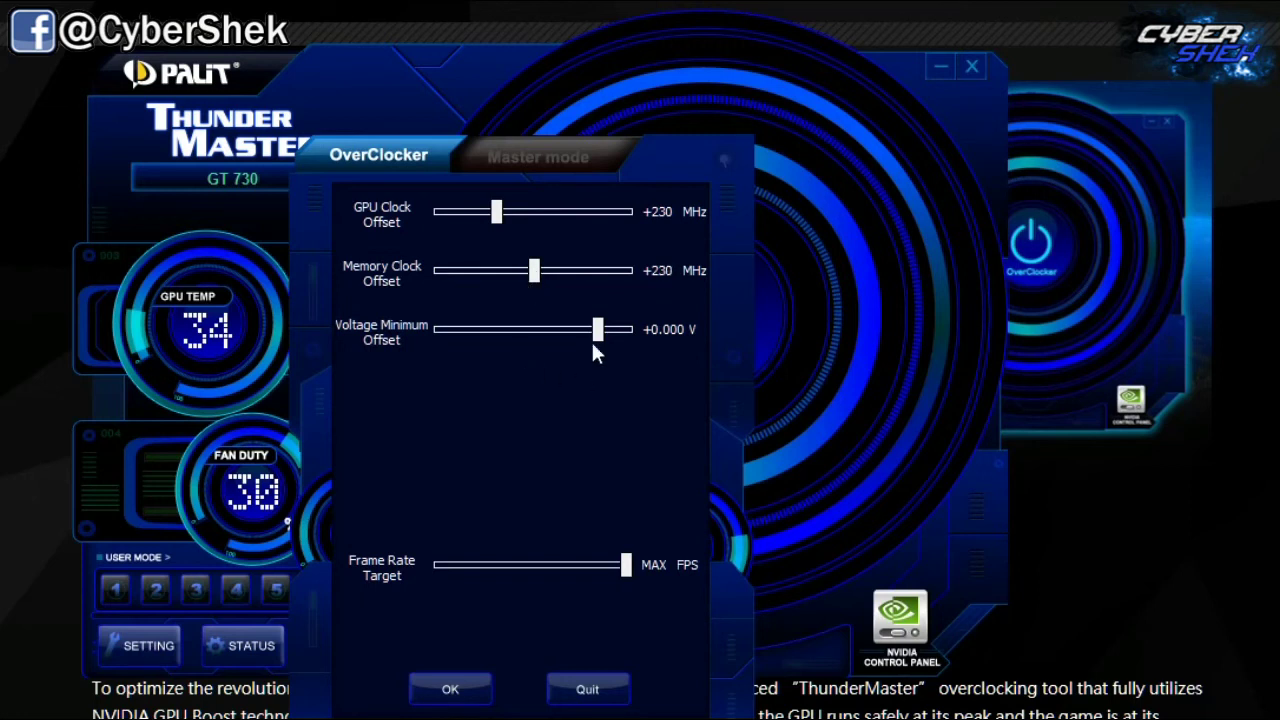
{"action": "left_click_drag", "start_coordinate": [595, 338], "coordinate": [601, 336]}
{"action": "left_click", "coordinate": [447, 687]}
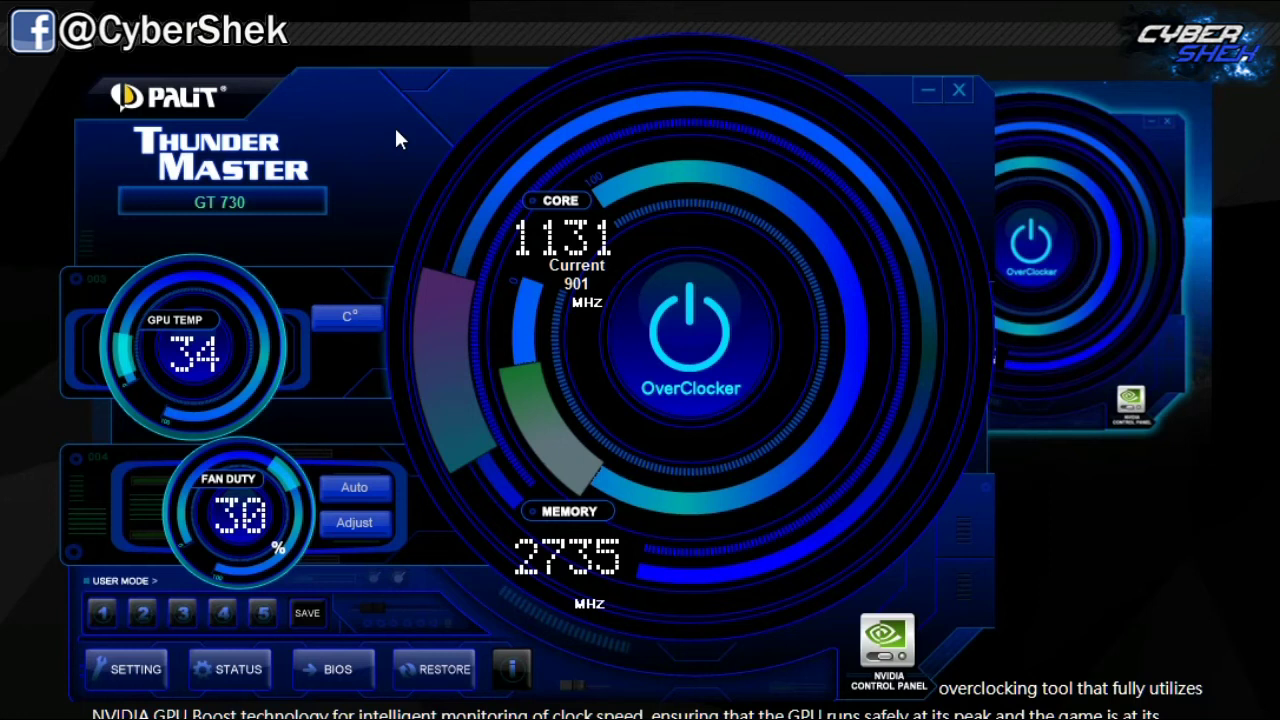
{"action": "left_click", "coordinate": [678, 345]}
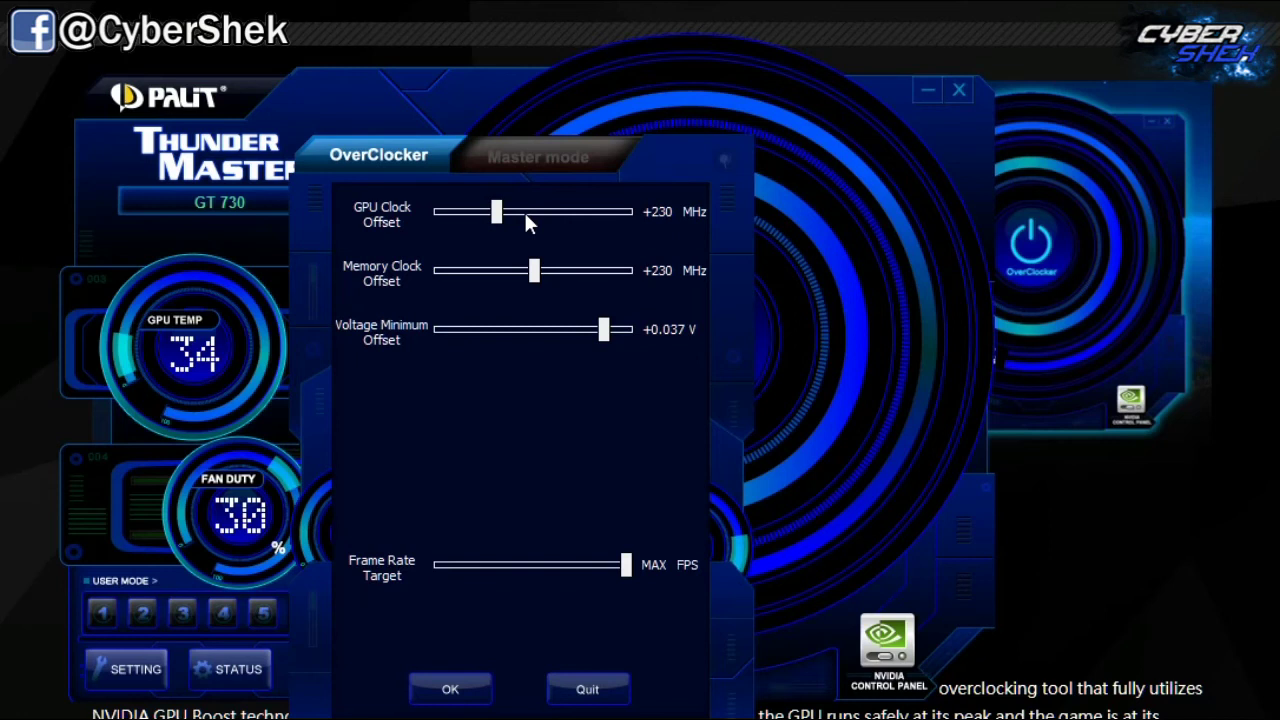
{"action": "left_click", "coordinate": [691, 362]}
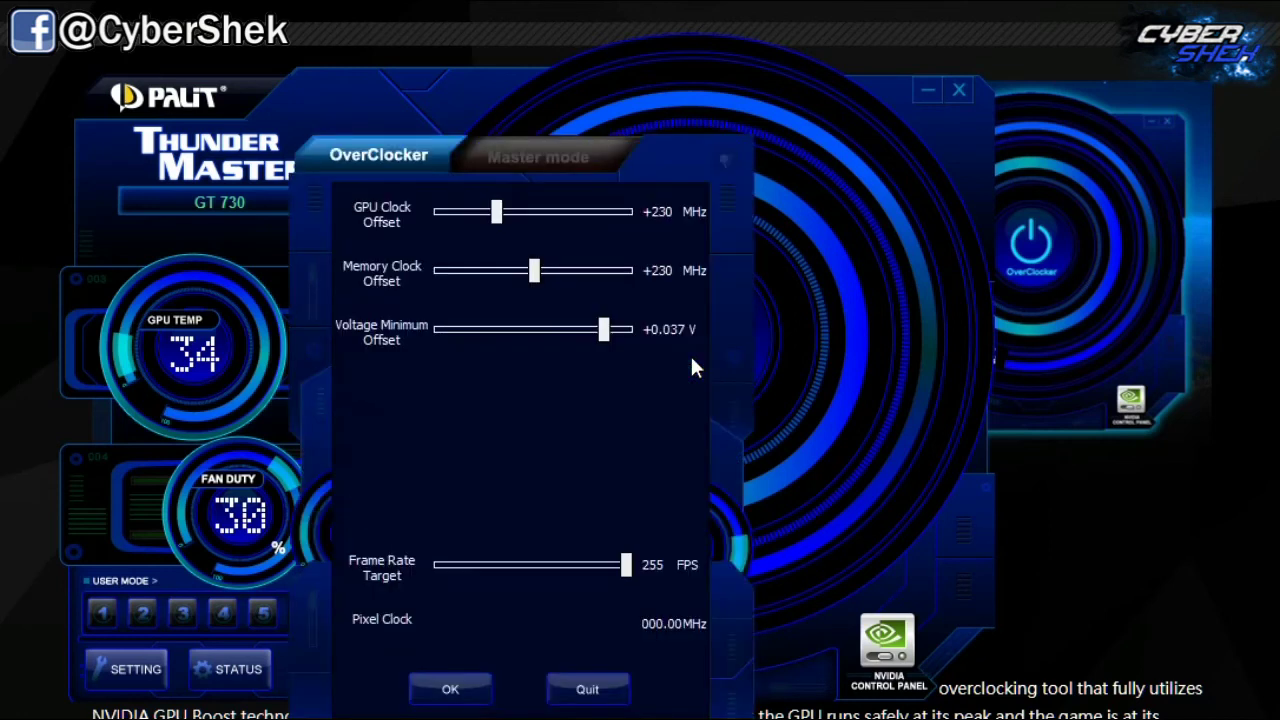
{"action": "mouse_move", "coordinate": [626, 565]}
{"action": "left_mouse_down"}
{"action": "mouse_move", "coordinate": [615, 566]}
{"action": "mouse_move", "coordinate": [640, 573]}
{"action": "left_mouse_up"}
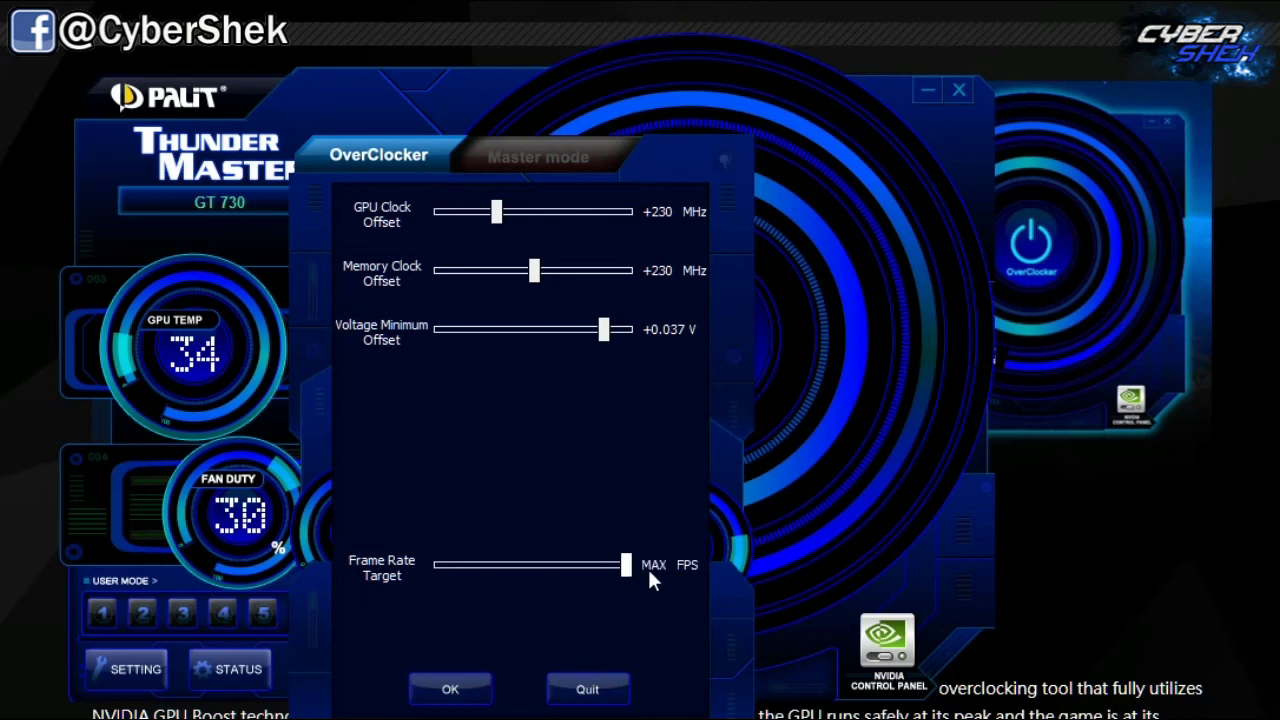